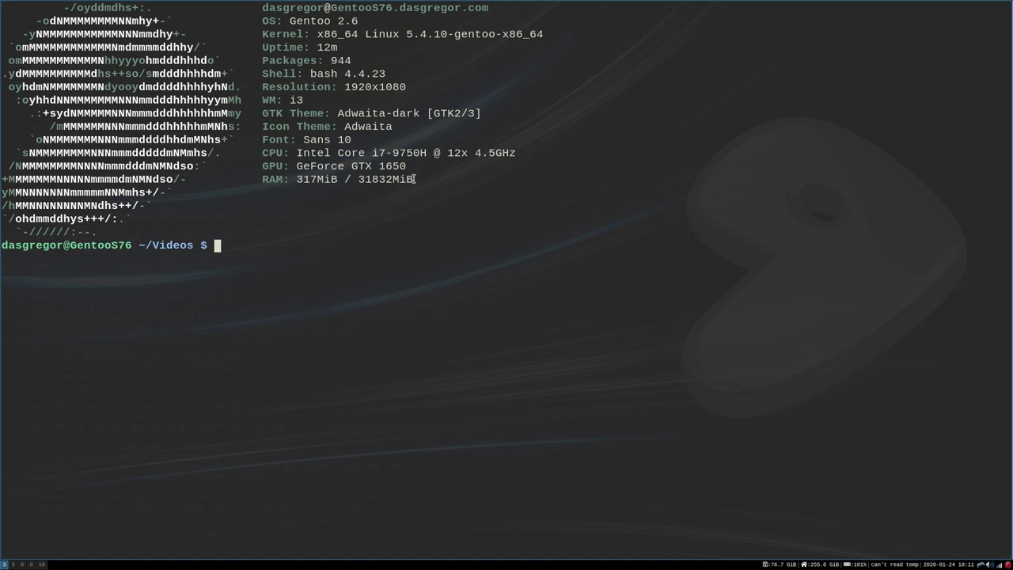
- Highlight the total RAM value 31832MiB in the Gentoo neofetch summary
{"action": "left_click_drag", "start_coordinate": [415, 179], "coordinate": [354, 181]}
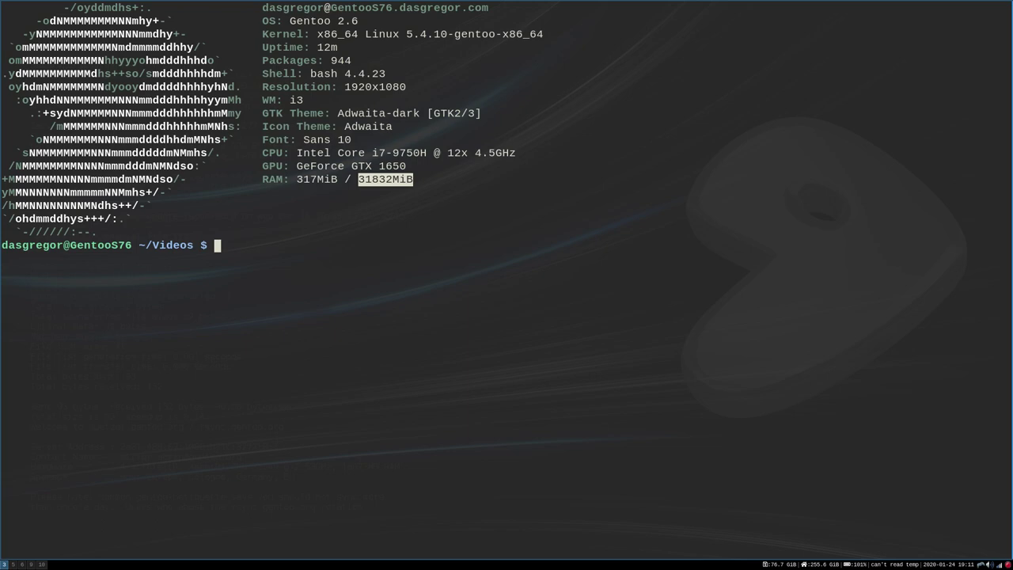
{"action": "key", "text": "super+5"}
- Open /etc/portage/make.conf as root in nano, check VIDEO_CARDS reads intel i965 fbdev nvidia, and exit
{"action": "type", "text": "sudo nano -w /etc/por"}
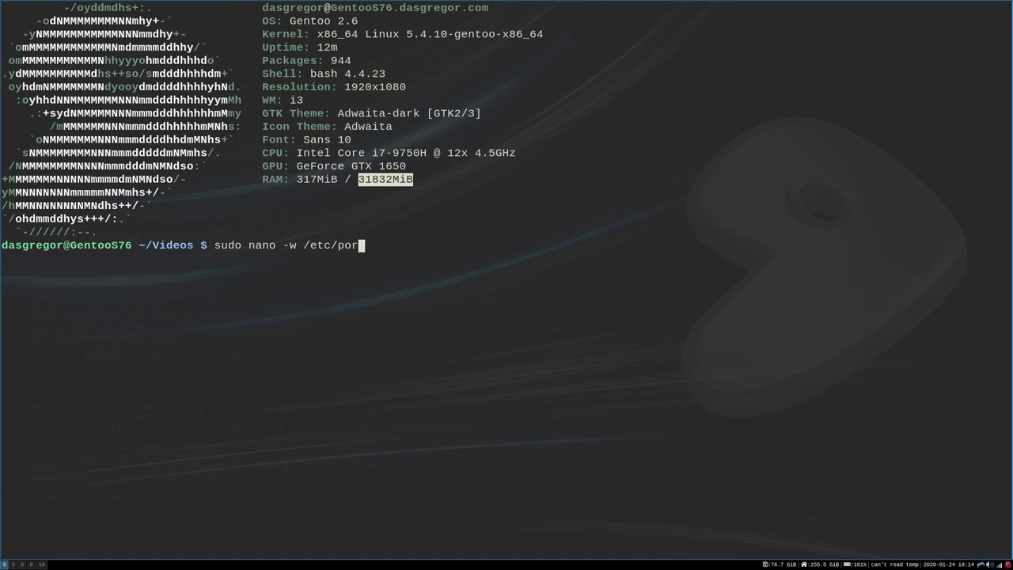
{"action": "type", "text": "tage/make.conf"}
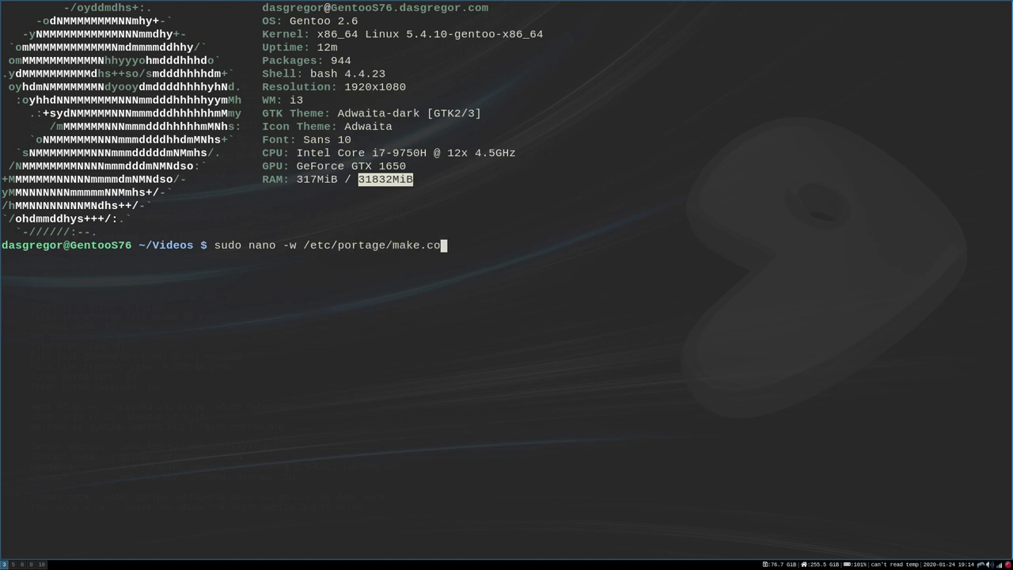
{"action": "key", "text": "Return"}
{"action": "key", "text": "Return"}
{"action": "key", "text": "Down"}
{"action": "key", "text": "Down"}
{"action": "key", "text": "Down"}
{"action": "key", "text": "Down"}
{"action": "key", "text": "Down"}
{"action": "key", "text": "Down"}
{"action": "key", "text": "Down"}
{"action": "key", "text": "Down"}
{"action": "key", "text": "Down"}
{"action": "key", "text": "Down"}
{"action": "key", "text": "Down"}
{"action": "key", "text": "Down"}
{"action": "key", "text": "Down"}
{"action": "key", "text": "Down"}
{"action": "key", "text": "Down"}
{"action": "key", "text": "Down"}
{"action": "key", "text": "Down"}
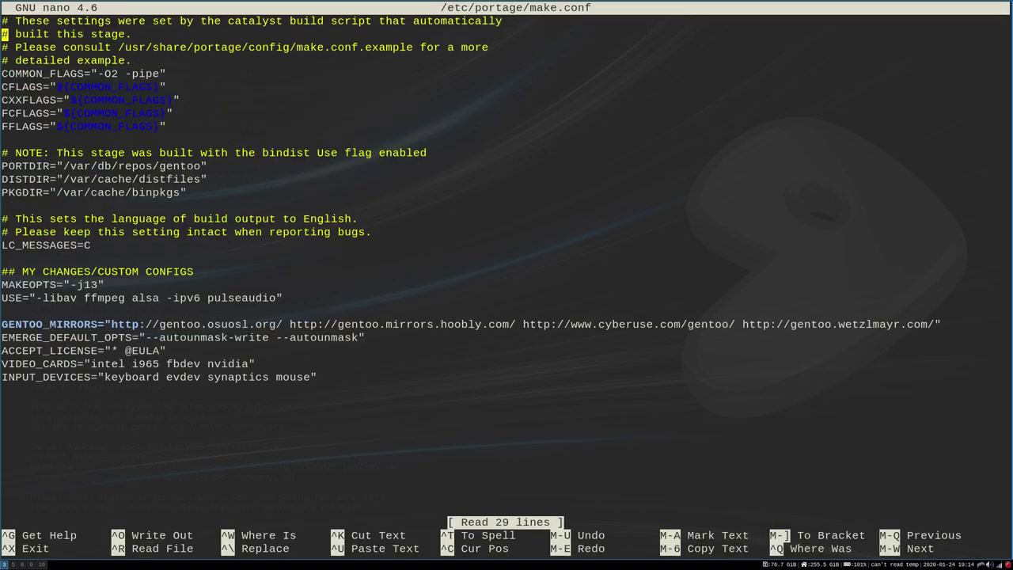
{"action": "key", "text": "Down"}
{"action": "key", "text": "Down"}
{"action": "key", "text": "Down"}
{"action": "key", "text": "Down"}
{"action": "key", "text": "Down"}
{"action": "key", "text": "Down"}
{"action": "key", "text": "Down"}
{"action": "key", "text": "Down"}
{"action": "key", "text": "Down"}
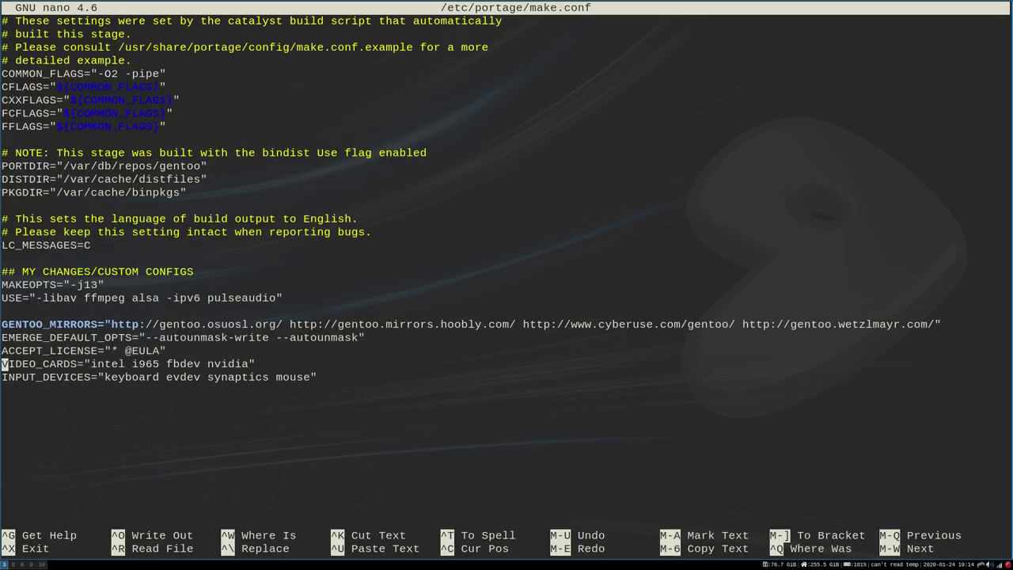
{"action": "key", "text": "Right"}
{"action": "key", "text": "Right"}
{"action": "key", "text": "Right"}
{"action": "key", "text": "Right"}
{"action": "key", "text": "Right"}
{"action": "key", "text": "Right"}
{"action": "key", "text": "Right"}
{"action": "key", "text": "Right"}
{"action": "key", "text": "Right"}
{"action": "key", "text": "Right"}
{"action": "key", "text": "Right"}
{"action": "key", "text": "Right"}
{"action": "key", "text": "Right"}
{"action": "key", "text": "Right"}
{"action": "key", "text": "Right"}
{"action": "key", "text": "Right"}
{"action": "key", "text": "Right"}
{"action": "key", "text": "Right"}
{"action": "key", "text": "Right"}
{"action": "key", "text": "Right"}
{"action": "key", "text": "Right"}
{"action": "key", "text": "Right"}
{"action": "key", "text": "Right"}
{"action": "key", "text": "Right"}
{"action": "key", "text": "Right"}
{"action": "key", "text": "Right"}
{"action": "key", "text": "Right"}
{"action": "key", "text": "Right"}
{"action": "key", "text": "Right"}
{"action": "key", "text": "Right"}
{"action": "key", "text": "Right"}
{"action": "key", "text": "Left"}
{"action": "key", "text": "Right"}
{"action": "key", "text": "Right"}
{"action": "key", "text": "Right"}
{"action": "key", "text": "Right"}
{"action": "key", "text": "Right"}
{"action": "key", "text": "Right"}
{"action": "key", "text": "ctrl+x"}
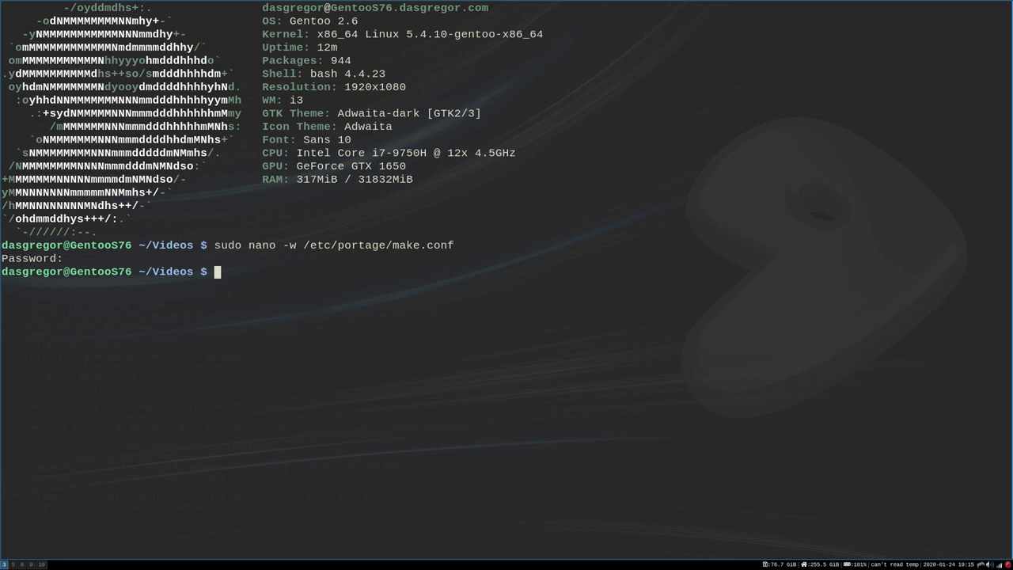
- List kernel symlink targets with eselect kernel list, then type and discard 'sudo eselect kernel set 2'
{"action": "type", "text": "eselect kernel "}
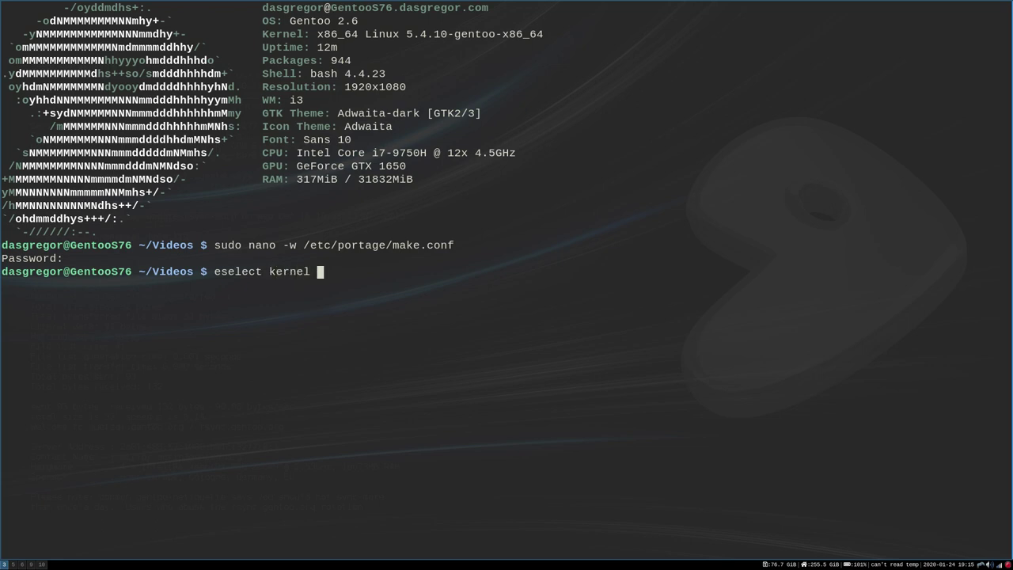
{"action": "type", "text": "list"}
{"action": "key", "text": "Return"}
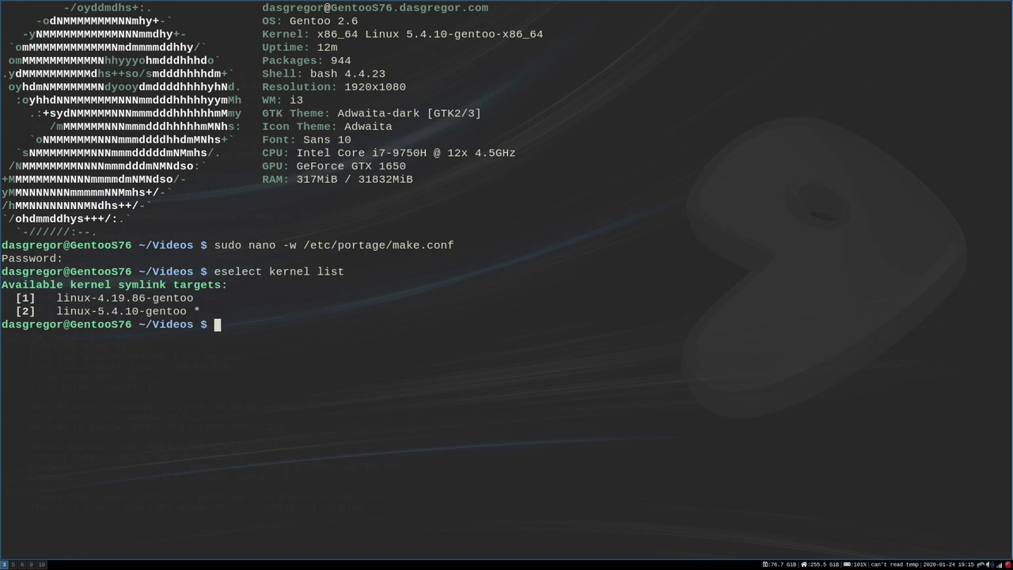
{"action": "type", "text": "sudo eselect kernel se"}
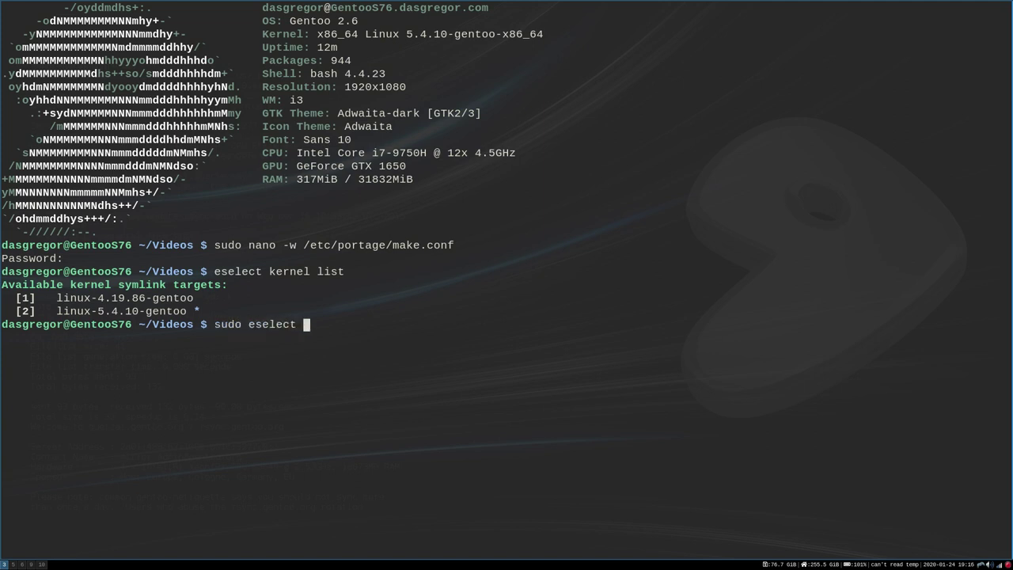
{"action": "type", "text": "t"}
{"action": "type", "text": "2"}
{"action": "key", "text": "BackSpace"}
{"action": "key", "text": "BackSpace"}
{"action": "key", "text": "BackSpace"}
{"action": "key", "text": "BackSpace"}
{"action": "key", "text": "BackSpace"}
{"action": "key", "text": "BackSpace"}
{"action": "key", "text": "BackSpace"}
{"action": "key", "text": "BackSpace"}
{"action": "key", "text": "BackSpace"}
{"action": "key", "text": "BackSpace"}
{"action": "key", "text": "BackSpace"}
{"action": "key", "text": "BackSpace"}
{"action": "key", "text": "BackSpace"}
{"action": "key", "text": "BackSpace"}
{"action": "key", "text": "BackSpace"}
{"action": "key", "text": "BackSpace"}
{"action": "key", "text": "BackSpace"}
{"action": "key", "text": "BackSpace"}
{"action": "key", "text": "BackSpace"}
{"action": "key", "text": "BackSpace"}
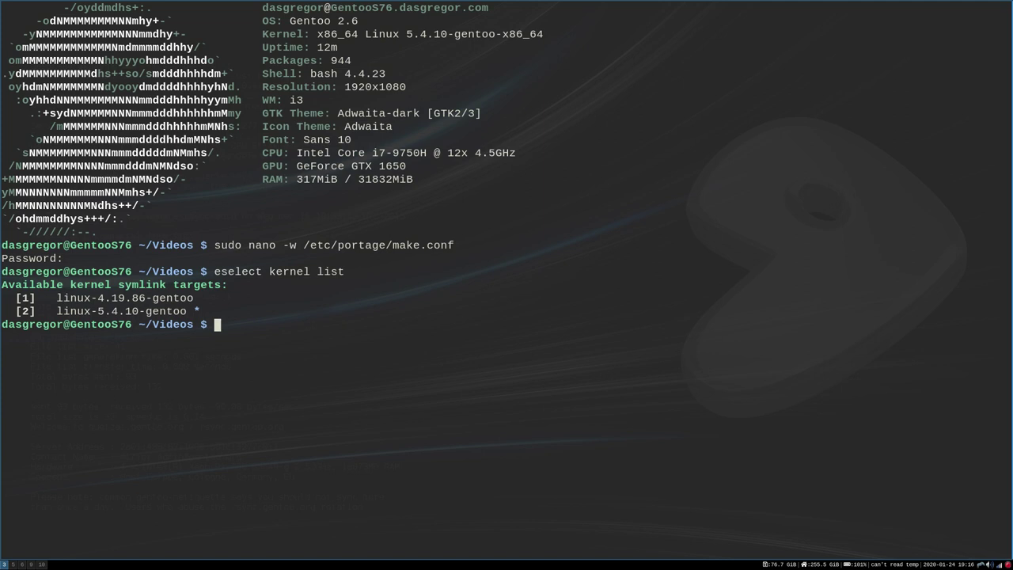
- Run sudo emerge nvidia-drivers bumblebee virtualgl, interrupt it during the virtualgl fetch, and recall it
{"action": "type", "text": "emerge"}
{"action": "key", "text": "BackSpace"}
{"action": "key", "text": "ctrl+a"}
{"action": "type", "text": "sudo"}
{"action": "key", "text": "Right"}
{"action": "key", "text": "Right"}
{"action": "key", "text": "Right"}
{"action": "key", "text": "Right"}
{"action": "key", "text": "Right"}
{"action": "key", "text": "Right"}
{"action": "type", "text": "nvvid"}
{"action": "key", "text": "BackSpace"}
{"action": "key", "text": "BackSpace"}
{"action": "key", "text": "BackSpace"}
{"action": "type", "text": "idia-d"}
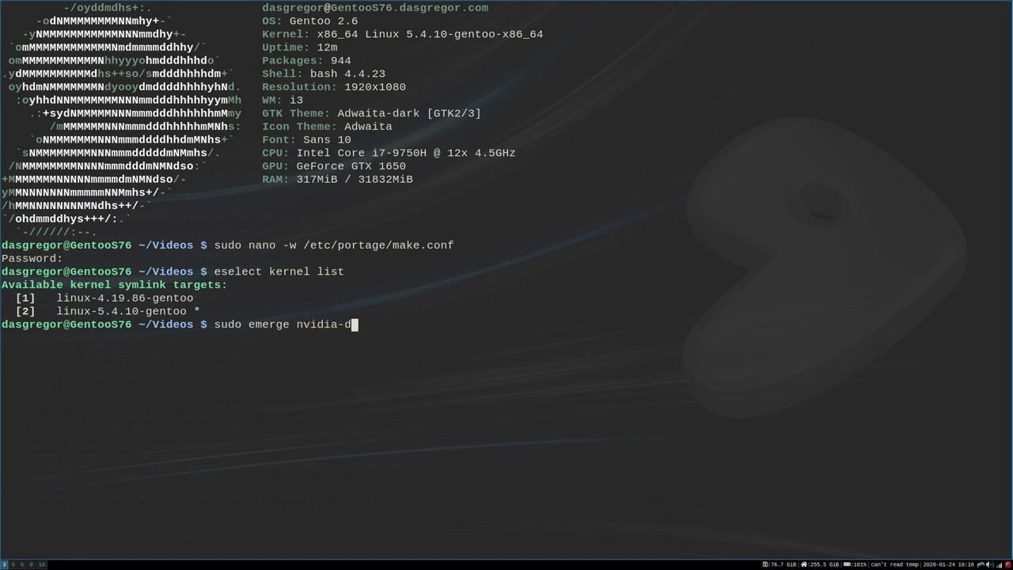
{"action": "type", "text": "rivers bumblebee "}
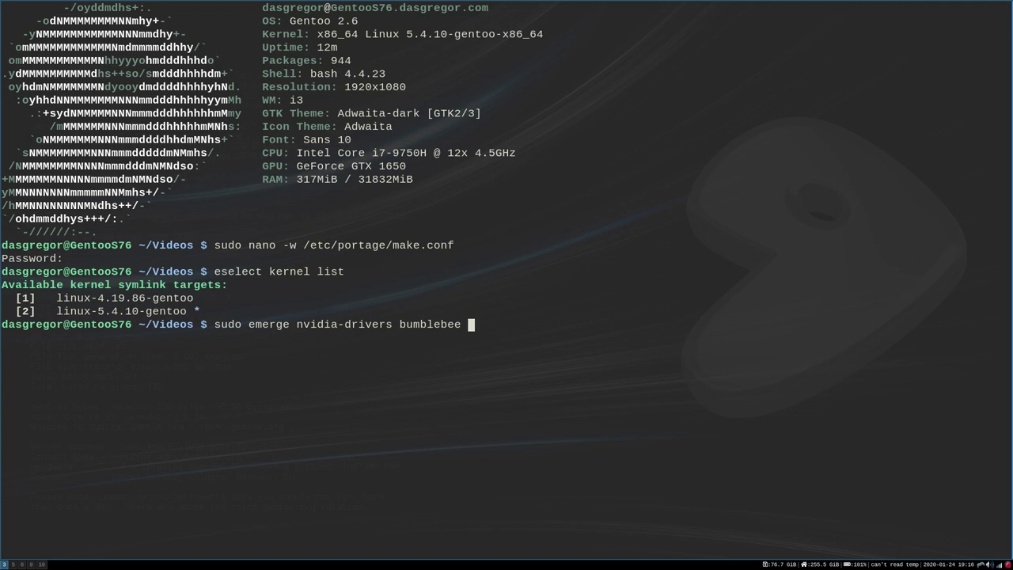
{"action": "type", "text": "virtualgl"}
{"action": "key", "text": "Return"}
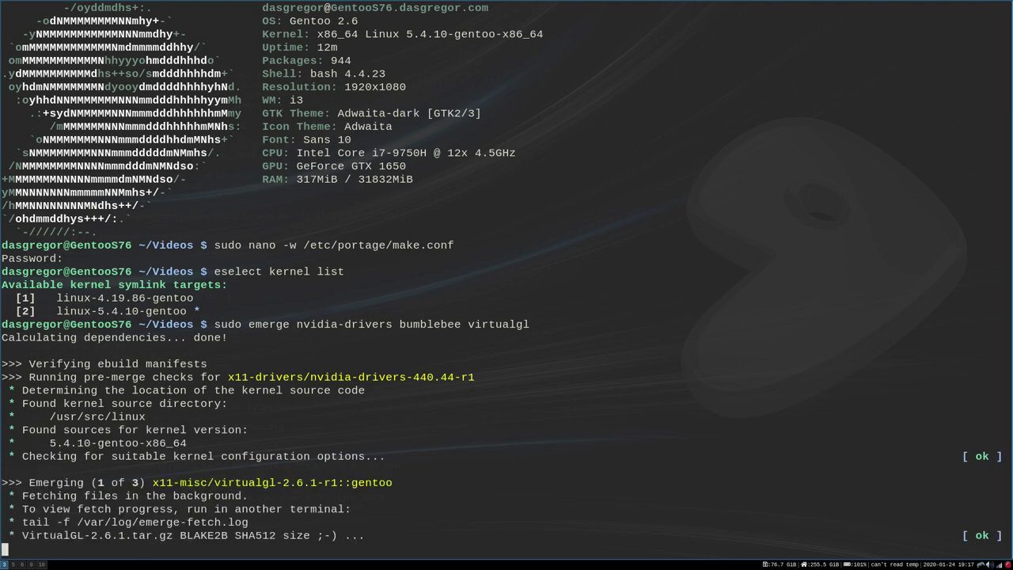
{"action": "key", "text": "ctrl+c"}
{"action": "key", "text": "Up"}
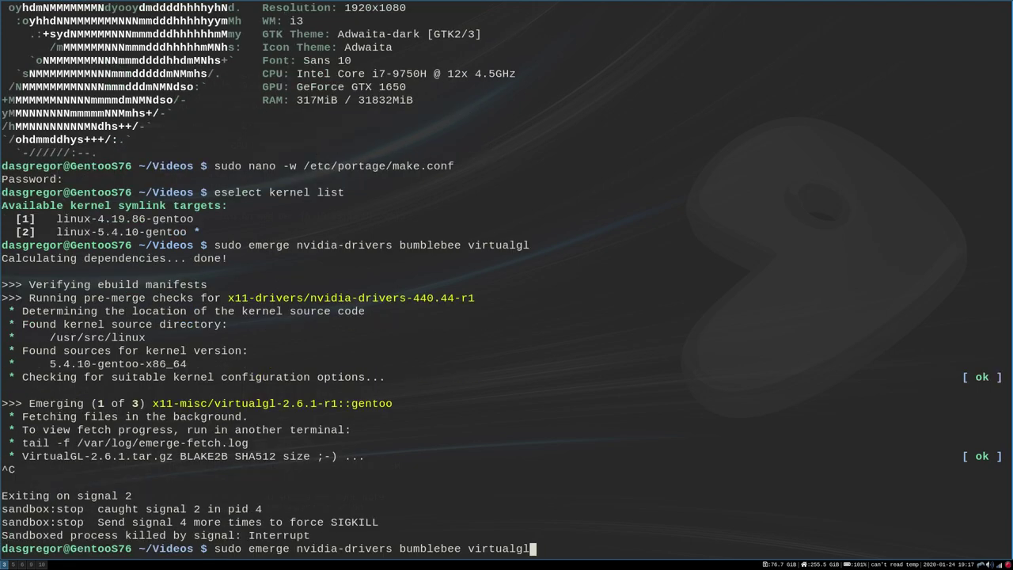
- Preview sudo emerge -av nvidia-drivers bumblebee virtualgl, showing 3 reinstalls, and decline the merge
{"action": "key", "text": "Left"}
{"action": "key", "text": "Left"}
{"action": "key", "text": "Left"}
{"action": "key", "text": "Left"}
{"action": "key", "text": "Left"}
{"action": "key", "text": "Left"}
{"action": "key", "text": "Left"}
{"action": "key", "text": "Left"}
{"action": "key", "text": "Left"}
{"action": "key", "text": "Left"}
{"action": "key", "text": "Left"}
{"action": "key", "text": "Left"}
{"action": "key", "text": "Left"}
{"action": "key", "text": "Left"}
{"action": "key", "text": "Left"}
{"action": "key", "text": "Left"}
{"action": "key", "text": "Left"}
{"action": "key", "text": "Left"}
{"action": "key", "text": "Left"}
{"action": "key", "text": "Left"}
{"action": "key", "text": "Left"}
{"action": "key", "text": "Left"}
{"action": "key", "text": "Left"}
{"action": "key", "text": "Left"}
{"action": "key", "text": "Left"}
{"action": "key", "text": "Left"}
{"action": "key", "text": "Left"}
{"action": "key", "text": "Left"}
{"action": "key", "text": "Left"}
{"action": "key", "text": "Left"}
{"action": "key", "text": "Left"}
{"action": "key", "text": "Left"}
{"action": "key", "text": "Left"}
{"action": "key", "text": "Right"}
{"action": "key", "text": "Right"}
{"action": "key", "text": "Right"}
{"action": "key", "text": "Right"}
{"action": "key", "text": "Right"}
{"action": "key", "text": "Right"}
{"action": "type", "text": "-av"}
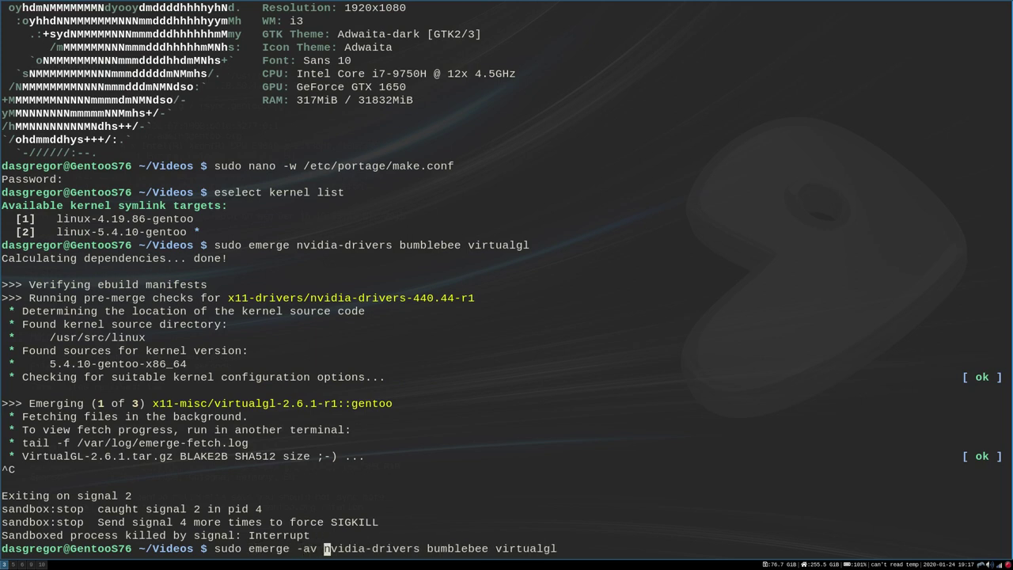
{"action": "key", "text": "Return"}
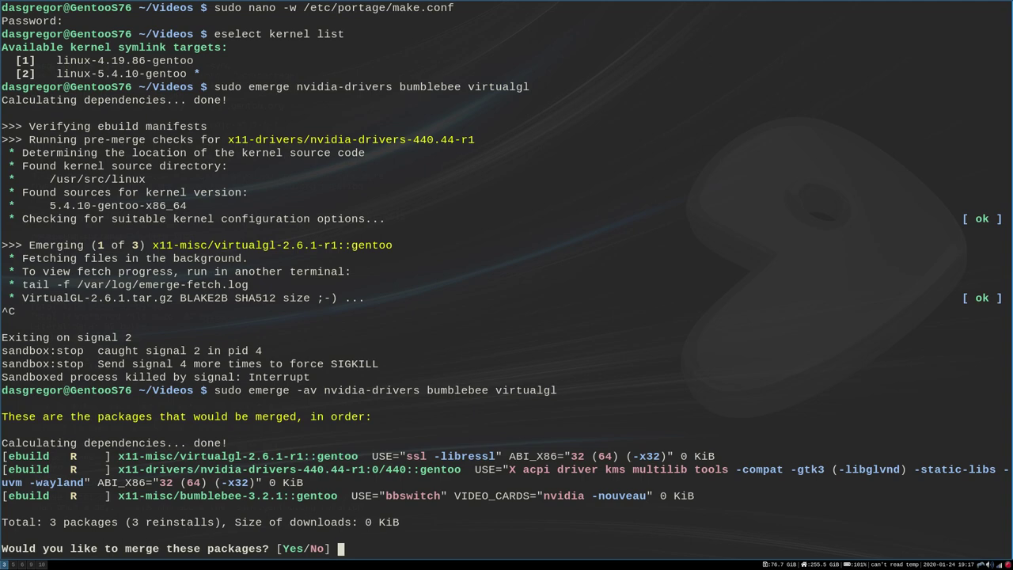
{"action": "type", "text": "no"}
{"action": "key", "text": "Return"}
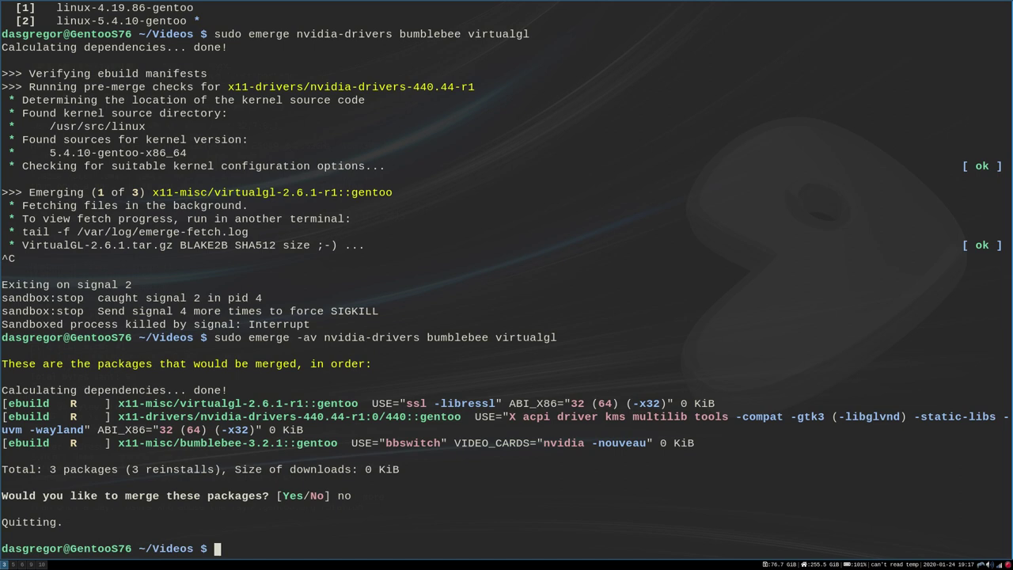
{"action": "type", "text": "user"}
{"action": "key", "text": "BackSpace"}
{"action": "key", "text": "BackSpace"}
{"action": "key", "text": "BackSpace"}
{"action": "key", "text": "BackSpace"}
{"action": "type", "text": "sd"}
{"action": "key", "text": "BackSpace"}
{"action": "type", "text": "udo usermod -a"}
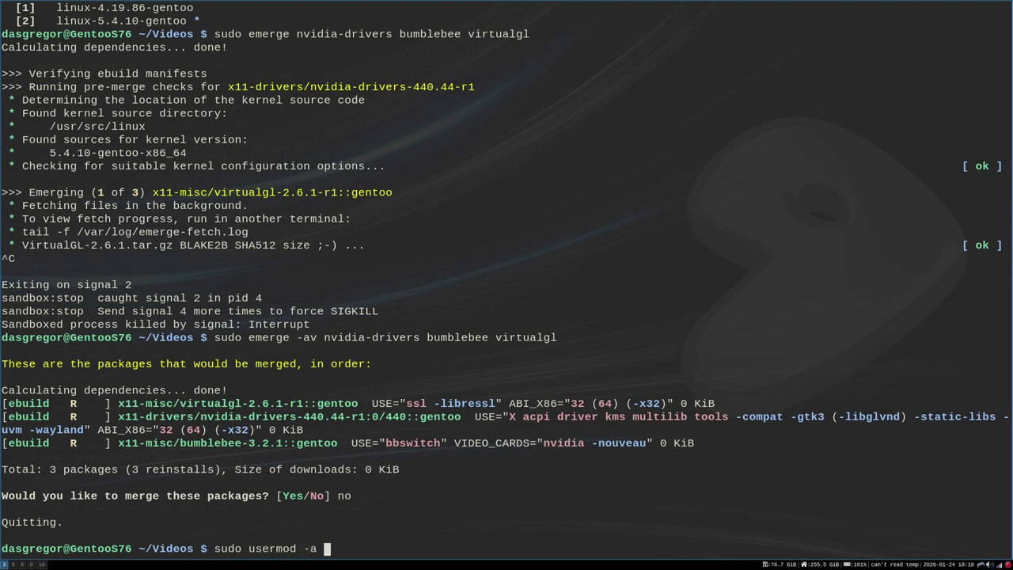
{"action": "type", "text": " -G bumblebee"}
{"action": "key", "text": "BackSpace"}
{"action": "key", "text": "BackSpace"}
{"action": "type", "text": "bee "}
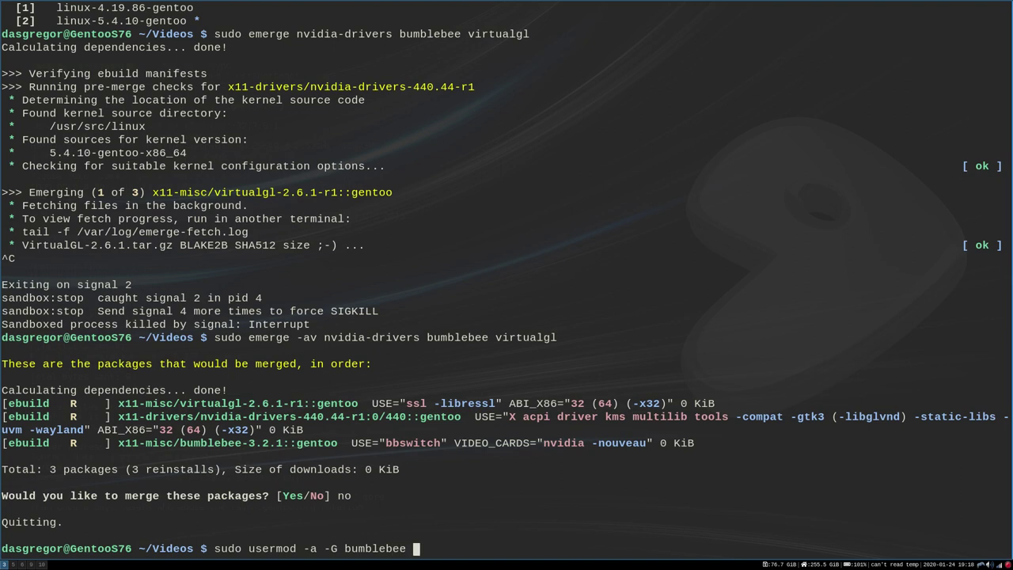
{"action": "type", "text": "dasgregor"}
{"action": "key", "text": "BackSpace"}
{"action": "key", "text": "BackSpace"}
{"action": "key", "text": "BackSpace"}
{"action": "key", "text": "BackSpace"}
{"action": "key", "text": "BackSpace"}
{"action": "key", "text": "BackSpace"}
{"action": "key", "text": "BackSpace"}
{"action": "key", "text": "BackSpace"}
{"action": "key", "text": "BackSpace"}
{"action": "key", "text": "BackSpace"}
{"action": "key", "text": "BackSpace"}
{"action": "key", "text": "BackSpace"}
{"action": "key", "text": "BackSpace"}
{"action": "key", "text": "BackSpace"}
{"action": "key", "text": "BackSpace"}
{"action": "key", "text": "BackSpace"}
{"action": "key", "text": "BackSpace"}
{"action": "key", "text": "BackSpace"}
{"action": "key", "text": "BackSpace"}
{"action": "key", "text": "BackSpace"}
{"action": "key", "text": "BackSpace"}
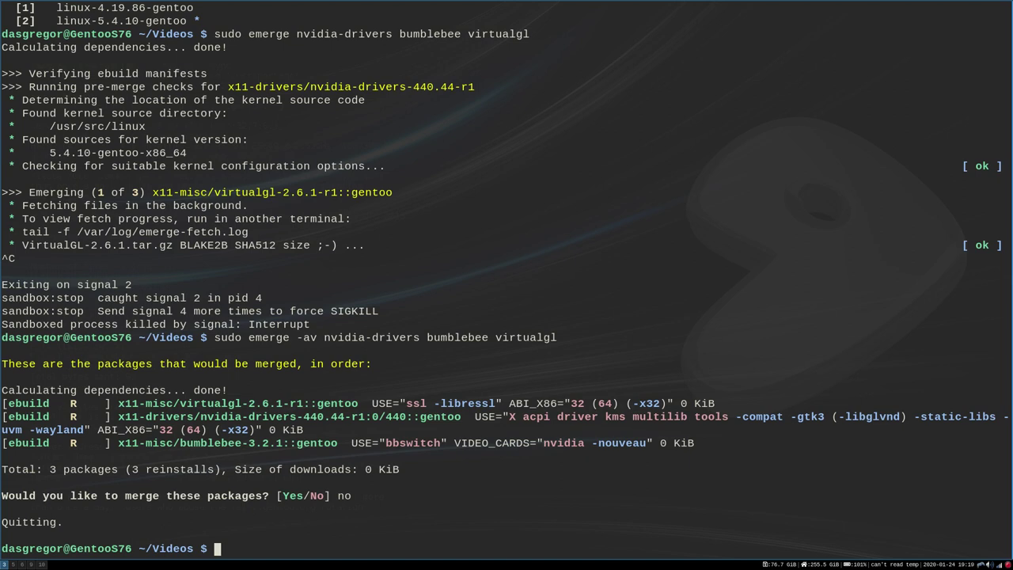
{"action": "type", "text": "sudo nano -w /etc/env"}
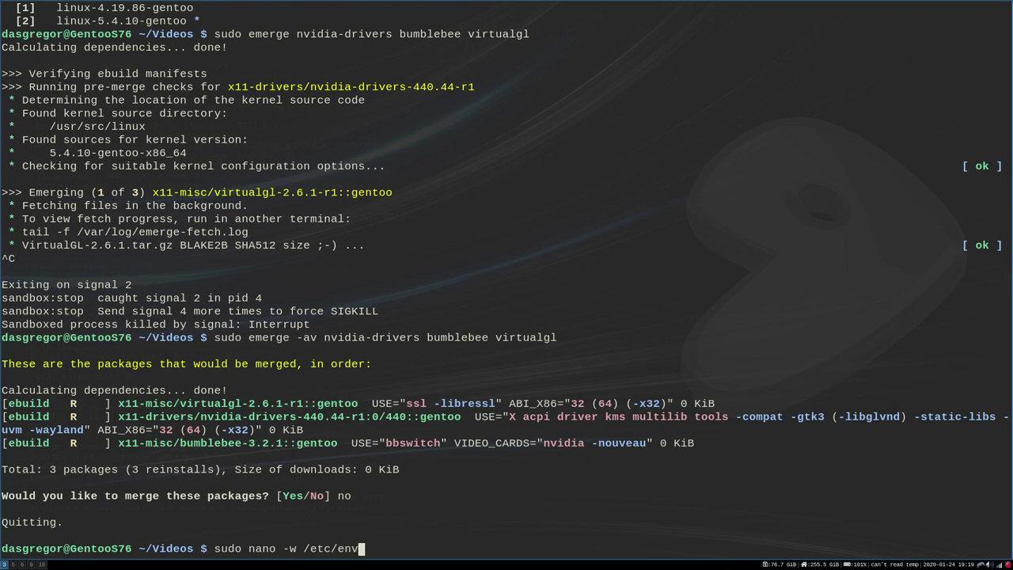
{"action": "type", "text": ".d/99b"}
{"action": "key", "text": "Tab"}
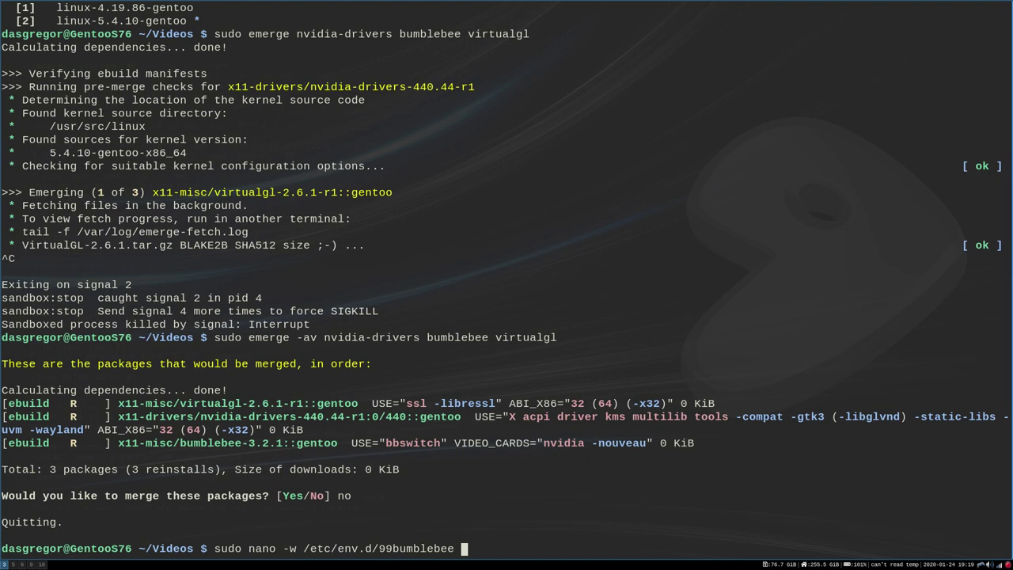
{"action": "key", "text": "Return"}
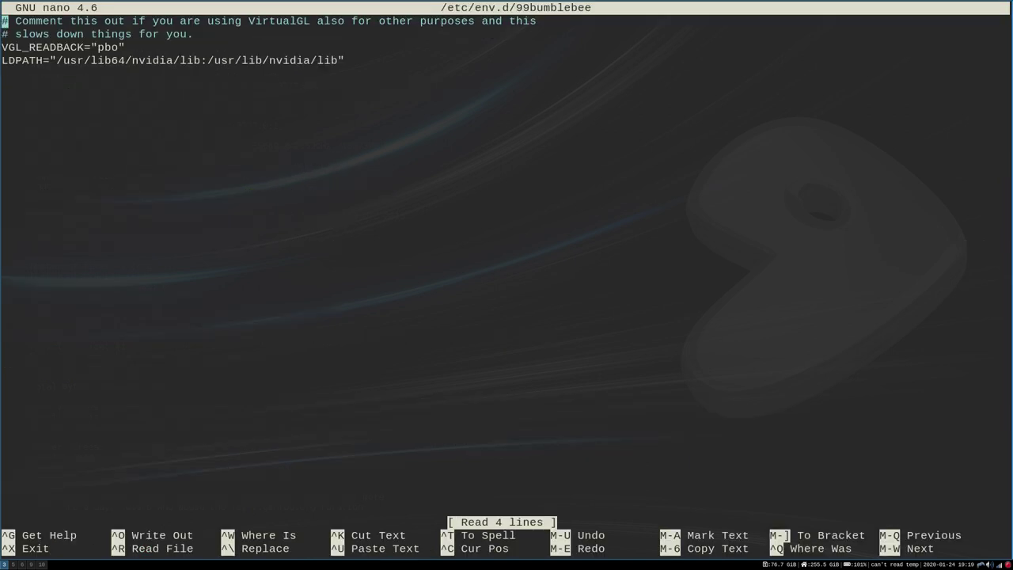
{"action": "key", "text": "Down"}
{"action": "key", "text": "Down"}
{"action": "key", "text": "Up"}
{"action": "key", "text": "Up"}
{"action": "key", "text": "Down"}
{"action": "key", "text": "Down"}
{"action": "key", "text": "Right"}
{"action": "key", "text": "Right"}
{"action": "key", "text": "Right"}
{"action": "key", "text": "Right"}
{"action": "key", "text": "Right"}
{"action": "key", "text": "Right"}
{"action": "key", "text": "Right"}
{"action": "key", "text": "Right"}
{"action": "key", "text": "Right"}
{"action": "key", "text": "Right"}
{"action": "key", "text": "Right"}
{"action": "key", "text": "Right"}
{"action": "key", "text": "Right"}
{"action": "key", "text": "Right"}
{"action": "key", "text": "Down"}
{"action": "key", "text": "Left"}
{"action": "key", "text": "Left"}
{"action": "key", "text": "Left"}
{"action": "key", "text": "Left"}
{"action": "key", "text": "Left"}
{"action": "key", "text": "Left"}
{"action": "key", "text": "Left"}
{"action": "key", "text": "Left"}
{"action": "key", "text": "Left"}
{"action": "key", "text": "Left"}
{"action": "key", "text": "Left"}
{"action": "key", "text": "Left"}
{"action": "key", "text": "Left"}
{"action": "key", "text": "Left"}
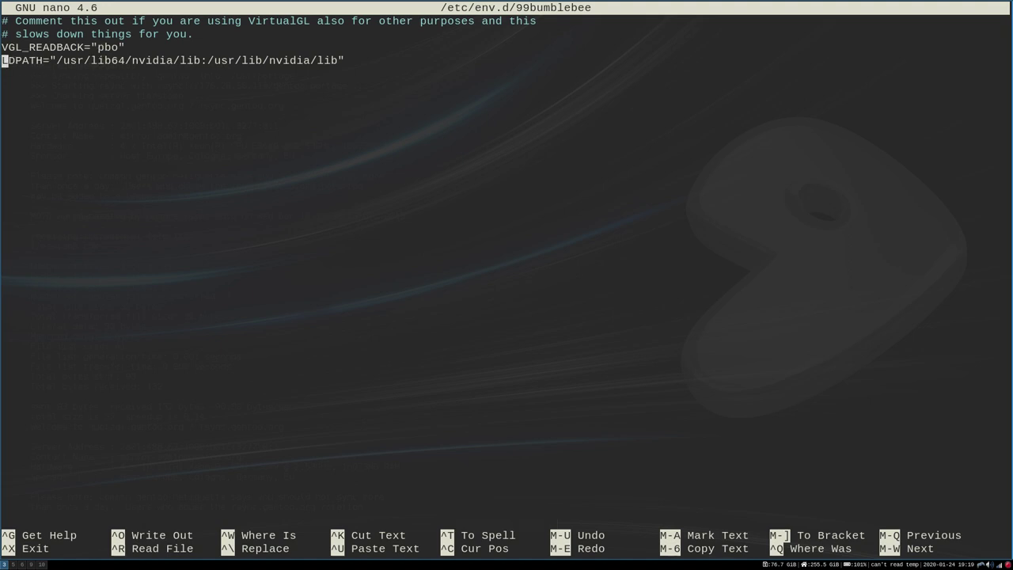
{"action": "key", "text": "Right"}
{"action": "key", "text": "Right"}
{"action": "key", "text": "Right"}
{"action": "key", "text": "Right"}
{"action": "key", "text": "Right"}
{"action": "key", "text": "Right"}
{"action": "key", "text": "Right"}
{"action": "key", "text": "Right"}
{"action": "key", "text": "Right"}
{"action": "key", "text": "Right"}
{"action": "key", "text": "Right"}
{"action": "key", "text": "Right"}
{"action": "key", "text": "Right"}
{"action": "key", "text": "Right"}
{"action": "key", "text": "Right"}
{"action": "key", "text": "Right"}
{"action": "key", "text": "Right"}
{"action": "key", "text": "Right"}
{"action": "key", "text": "Right"}
{"action": "key", "text": "Right"}
{"action": "key", "text": "Right"}
{"action": "key", "text": "Right"}
{"action": "key", "text": "Right"}
{"action": "key", "text": "Right"}
{"action": "key", "text": "Right"}
{"action": "key", "text": "Right"}
{"action": "key", "text": "Right"}
{"action": "key", "text": "Right"}
{"action": "key", "text": "Right"}
{"action": "key", "text": "Right"}
{"action": "key", "text": "Right"}
{"action": "key", "text": "Right"}
{"action": "key", "text": "Right"}
{"action": "key", "text": "Right"}
{"action": "key", "text": "Left"}
{"action": "key", "text": "Left"}
{"action": "key", "text": "Left"}
{"action": "key", "text": "Left"}
{"action": "key", "text": "Left"}
{"action": "key", "text": "Left"}
{"action": "key", "text": "Left"}
{"action": "key", "text": "Left"}
{"action": "key", "text": "Left"}
{"action": "key", "text": "Left"}
{"action": "key", "text": "Left"}
{"action": "key", "text": "Left"}
{"action": "key", "text": "Left"}
{"action": "key", "text": "Left"}
{"action": "key", "text": "Left"}
{"action": "key", "text": "Left"}
{"action": "key", "text": "Left"}
{"action": "key", "text": "Left"}
{"action": "key", "text": "ctrl+x"}
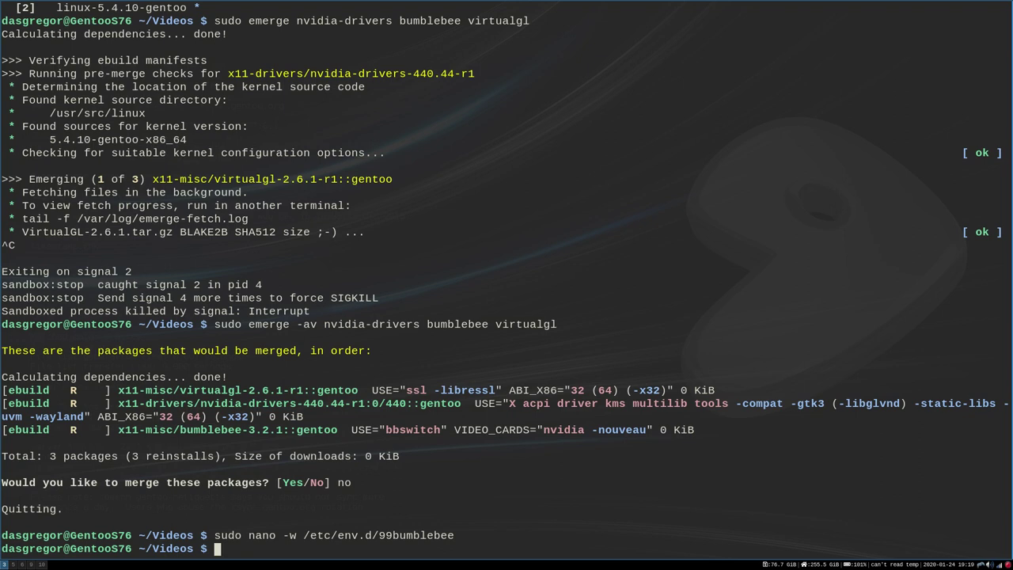
- Regenerate ld.so.cache with sudo env-update, then begin a sudo nano -w /etc/init.d/ command
{"action": "type", "text": "sudo env-update"}
{"action": "key", "text": "Return"}
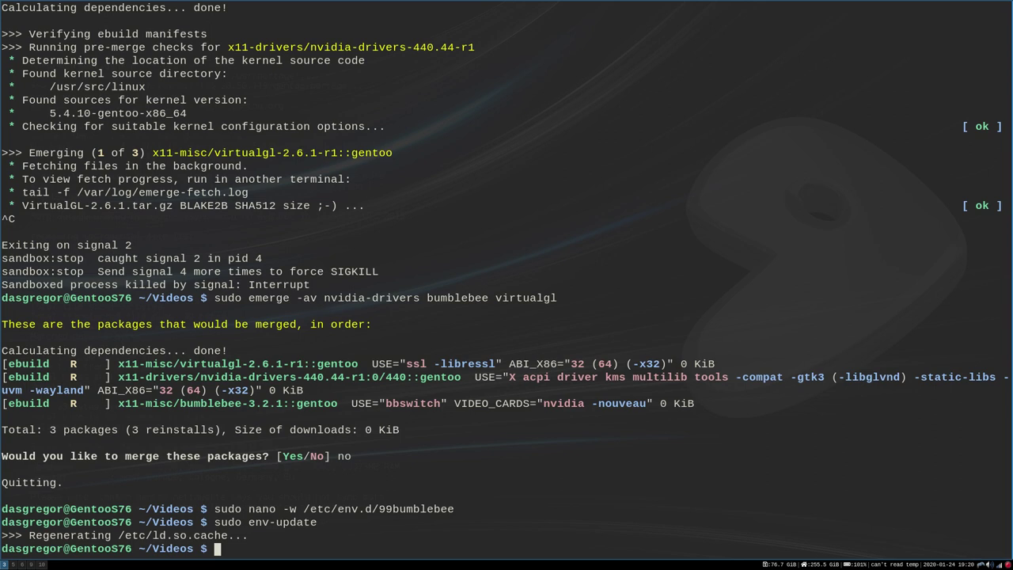
{"action": "type", "text": "sudo nano -w /etc/i"}
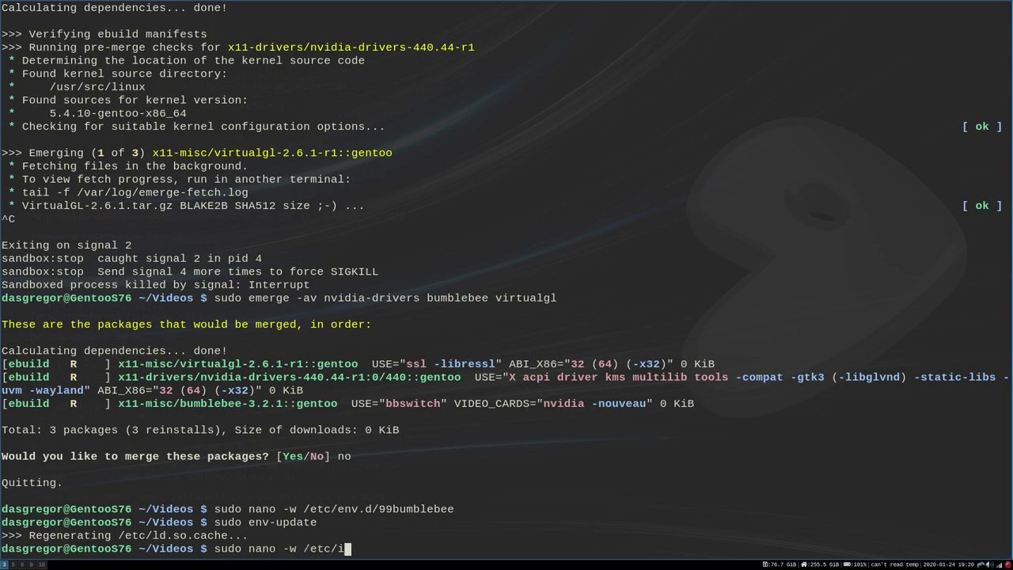
{"action": "type", "text": "nit."}
{"action": "key", "text": "BackSpace"}
- Tab-complete /etc/init.d/bumblebee and open it in nano
{"action": "type", "text": ".d/bumb"}
{"action": "key", "text": "Tab"}
{"action": "key", "text": "Return"}
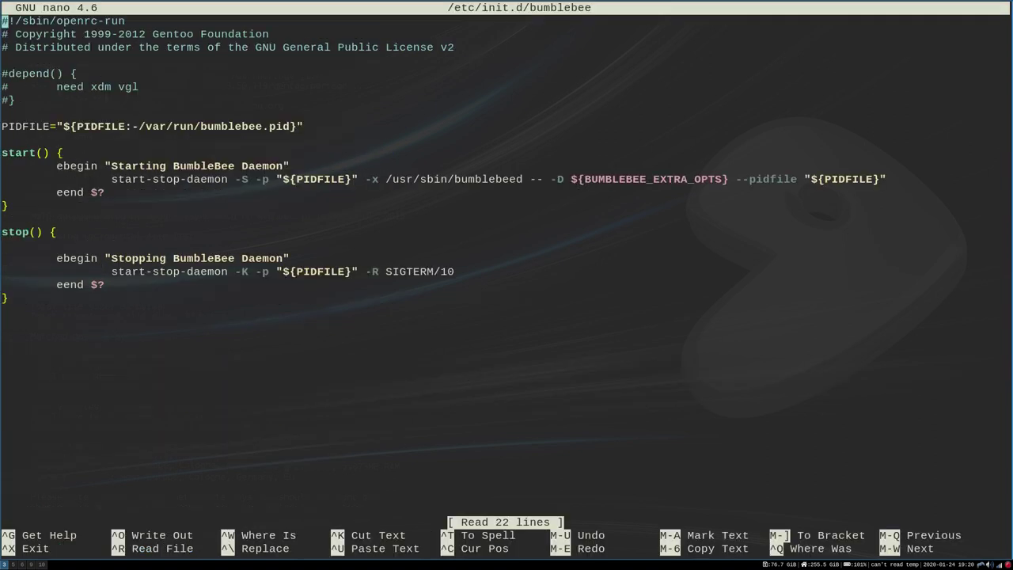
- Look over the commented depend block and move to the start-stop-daemon line in start()
{"action": "left_click", "coordinate": [5, 74]}
{"action": "left_click", "coordinate": [4, 100]}
{"action": "left_click", "coordinate": [5, 113]}
{"action": "left_click", "coordinate": [5, 73]}
{"action": "left_click", "coordinate": [5, 60]}
{"action": "left_click", "coordinate": [5, 86]}
{"action": "left_click", "coordinate": [5, 114]}
{"action": "left_click", "coordinate": [5, 86]}
{"action": "key", "text": "Down"}
{"action": "key", "text": "Down"}
{"action": "key", "text": "Down"}
{"action": "key", "text": "Down"}
{"action": "key", "text": "Down"}
{"action": "key", "text": "Down"}
{"action": "key", "text": "Down"}
{"action": "key", "text": "Right"}
{"action": "key", "text": "Right"}
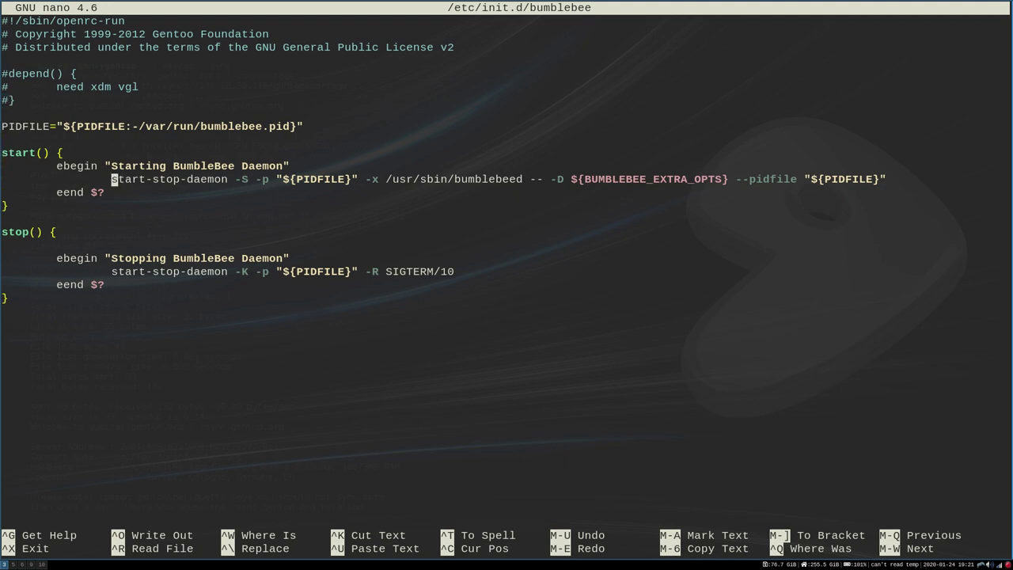
- Try a 'sleep 30 &&' prefix before start-stop-daemon, then delete it again
{"action": "type", "text": "s"}
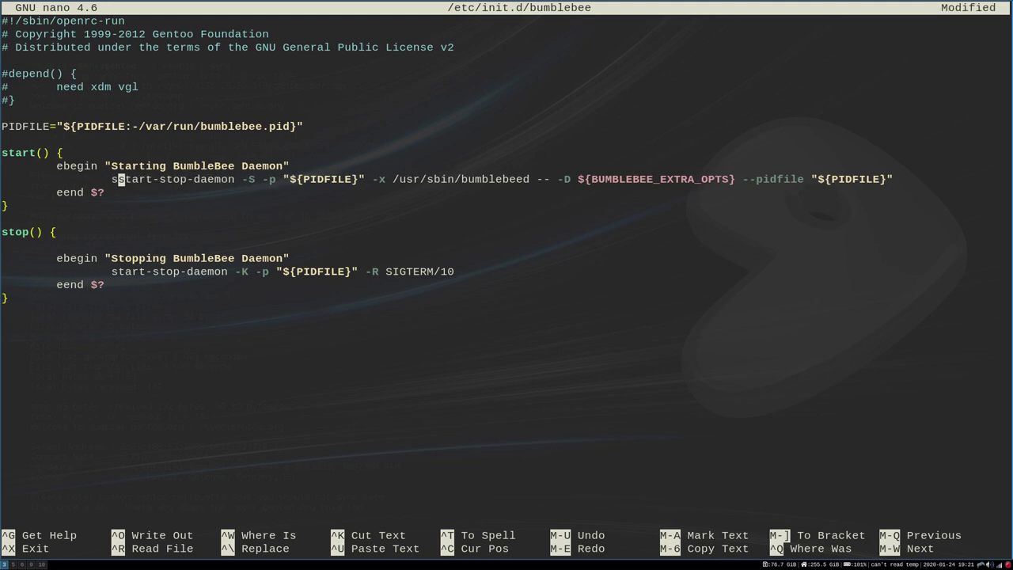
{"action": "type", "text": "leep "}
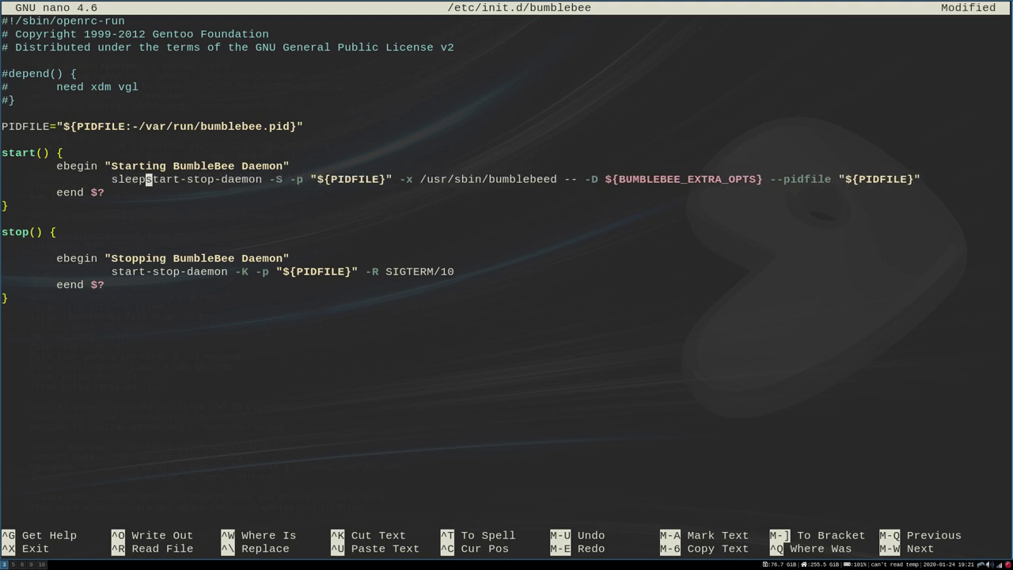
{"action": "type", "text": "30 &&"}
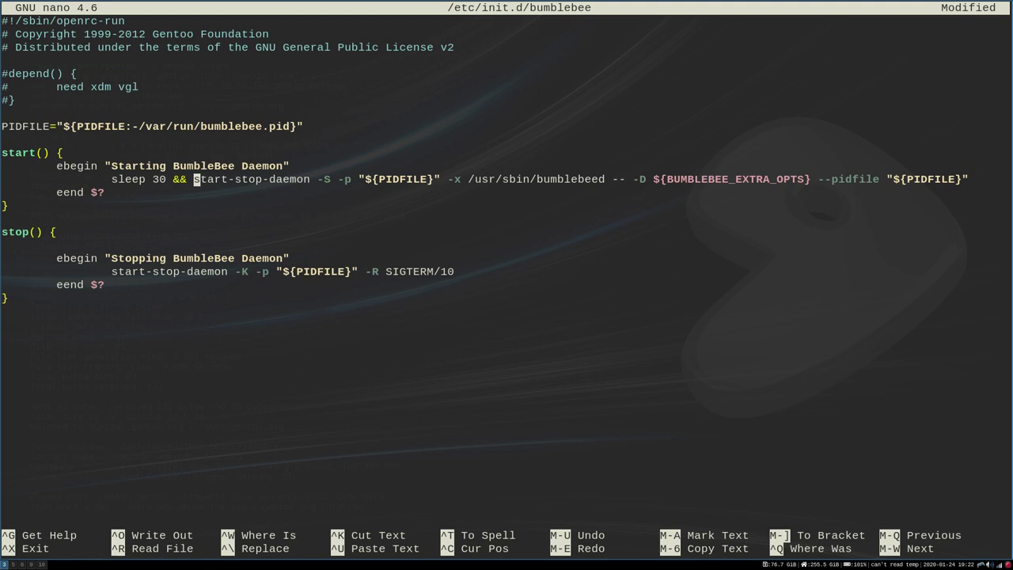
{"action": "left_click", "coordinate": [190, 179]}
{"action": "key", "text": "Delete"}
{"action": "key", "text": "BackSpace"}
{"action": "key", "text": "BackSpace"}
{"action": "key", "text": "BackSpace"}
{"action": "key", "text": "BackSpace"}
{"action": "key", "text": "BackSpace"}
{"action": "key", "text": "BackSpace"}
{"action": "key", "text": "BackSpace"}
{"action": "key", "text": "BackSpace"}
{"action": "key", "text": "BackSpace"}
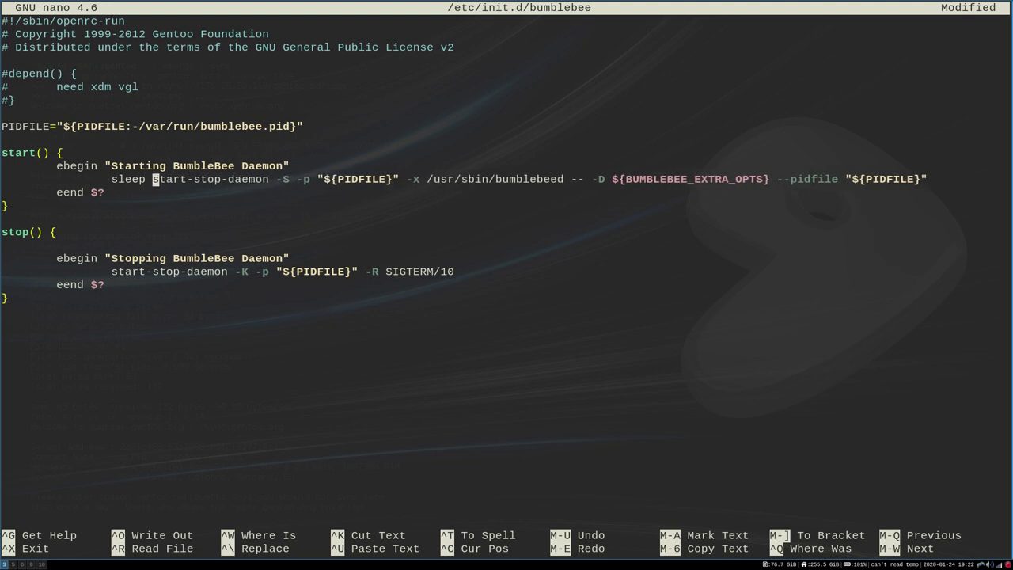
{"action": "key", "text": "BackSpace"}
{"action": "key", "text": "BackSpace"}
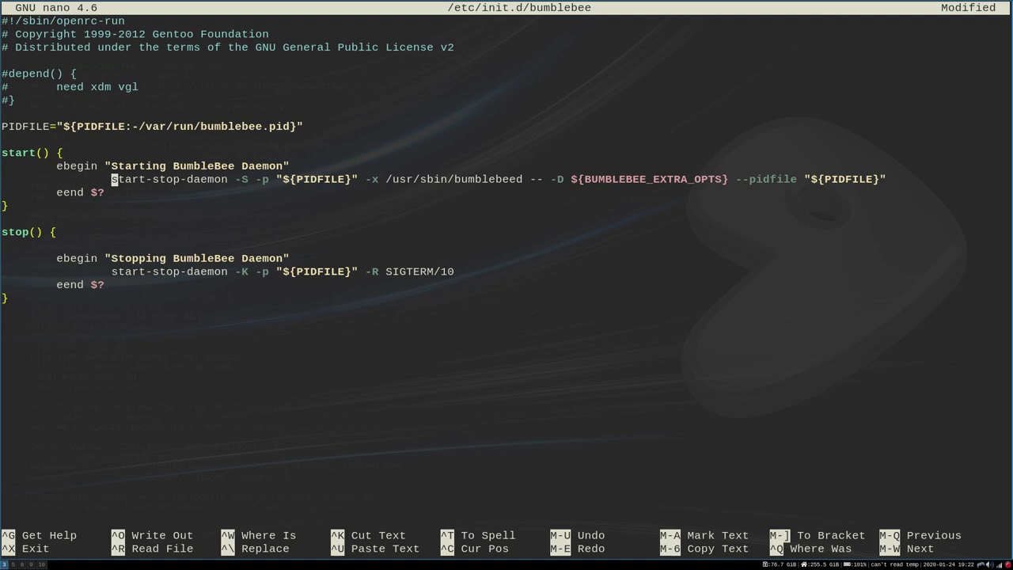
- Save the modified /etc/init.d/bumblebee and exit nano
{"action": "key", "text": "ctrl+x"}
{"action": "key", "text": "y"}
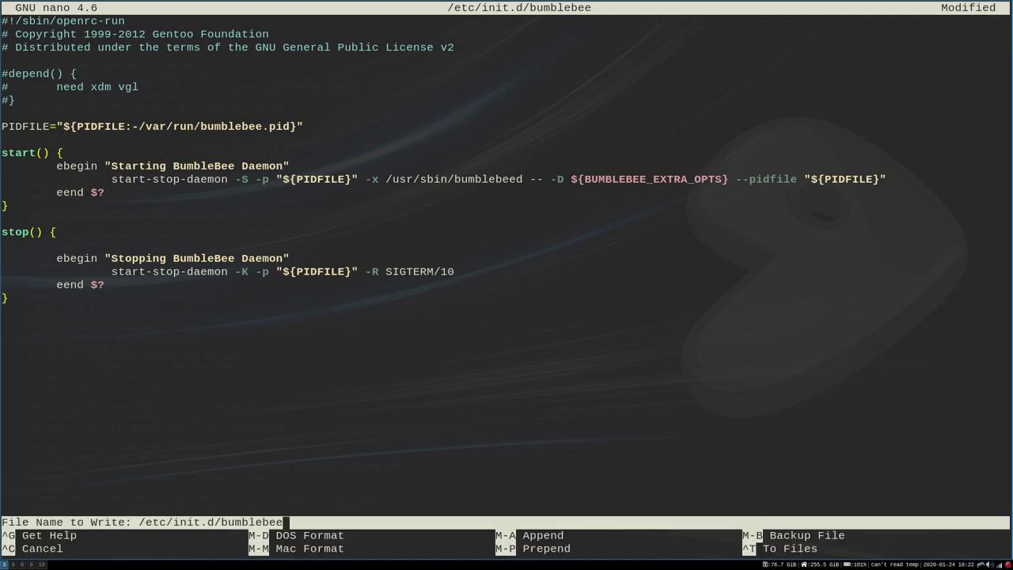
{"action": "key", "text": "Return"}
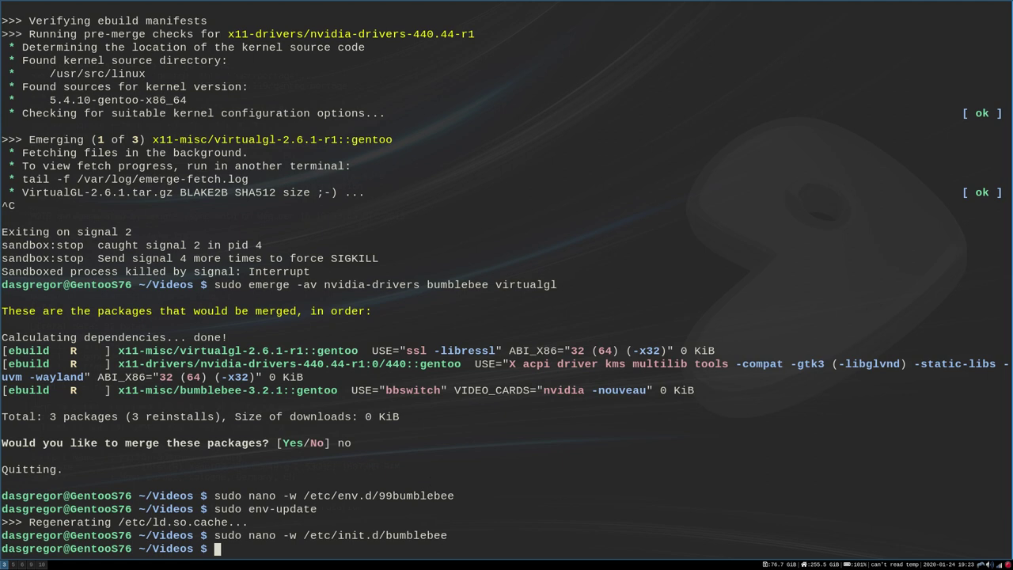
- Run glxspheres64 on the Intel UHD Graphics 630 at about 60 frames/sec, then close it
{"action": "type", "text": "glxspheres64"}
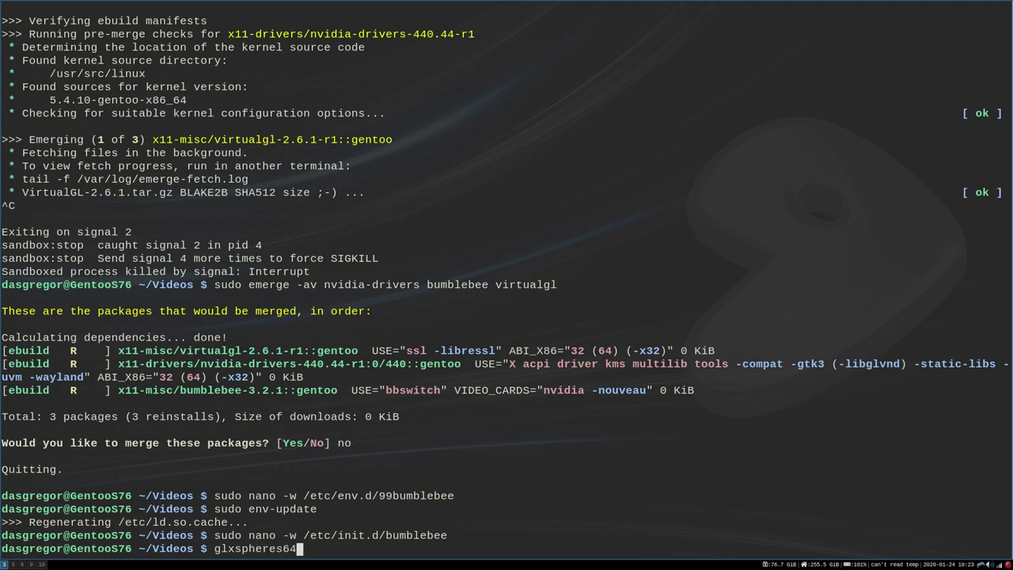
{"action": "key", "text": "Return"}
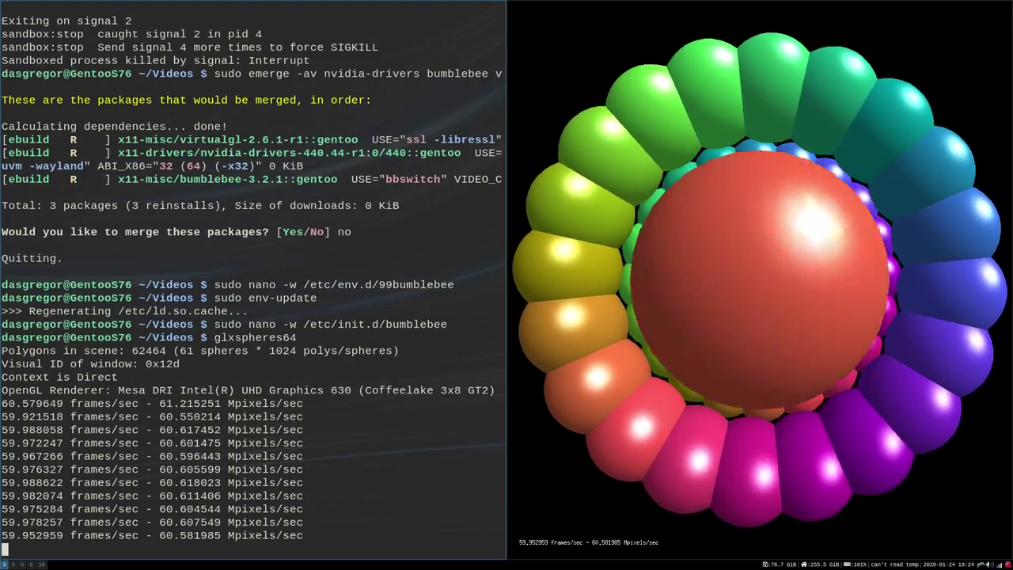
{"action": "key", "text": "Escape"}
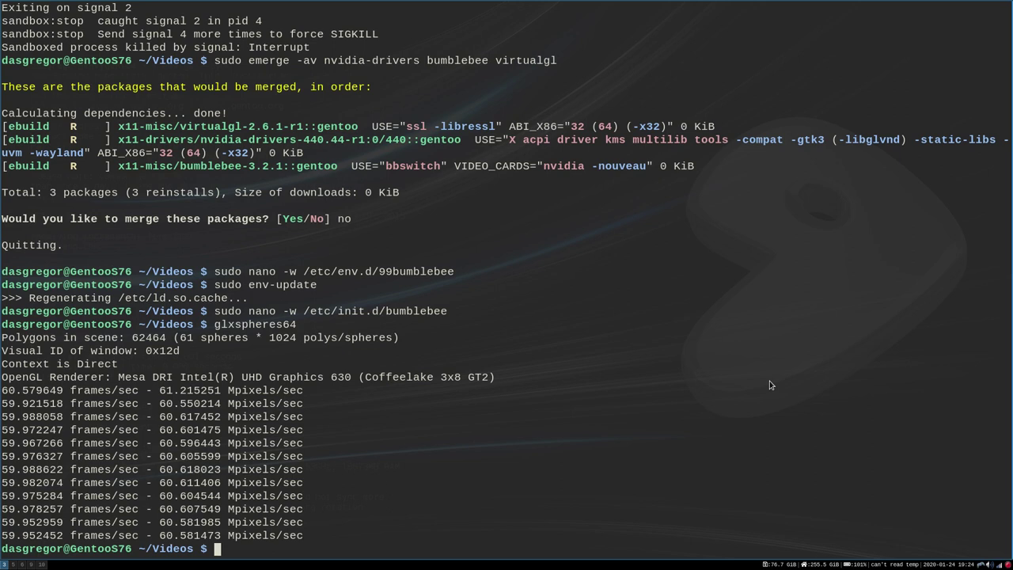
- Type and discard 'sudo /etc/init.d/bumblebee start', then start typing an optirun command
{"action": "type", "text": "sudo /etc/init.d/"}
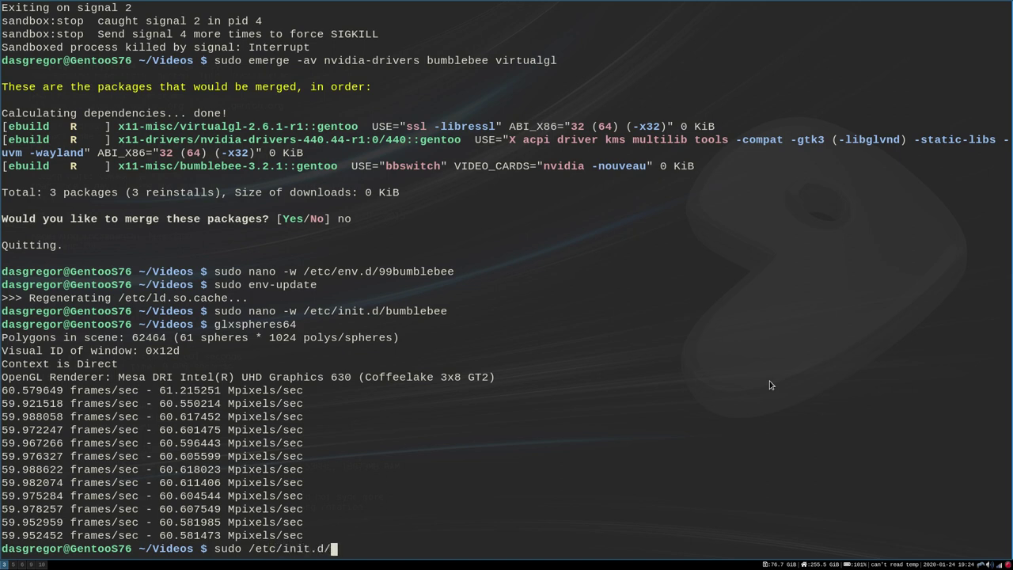
{"action": "type", "text": "buble"}
{"action": "key", "text": "BackSpace"}
{"action": "key", "text": "BackSpace"}
{"action": "key", "text": "BackSpace"}
{"action": "type", "text": "mblebee start"}
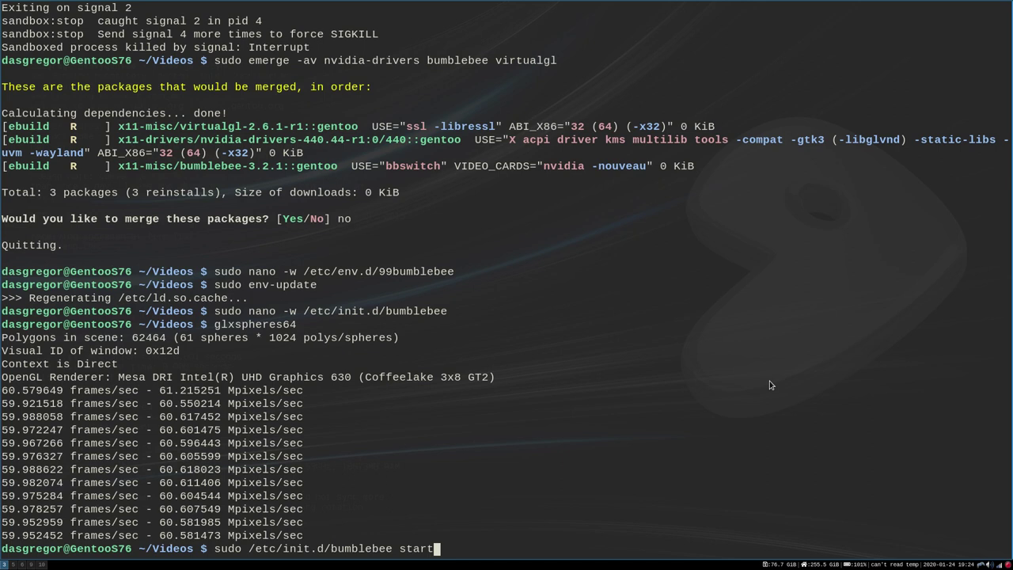
{"action": "key", "text": "BackSpace"}
{"action": "key", "text": "BackSpace"}
{"action": "key", "text": "BackSpace"}
{"action": "key", "text": "BackSpace"}
{"action": "key", "text": "BackSpace"}
{"action": "key", "text": "BackSpace"}
{"action": "key", "text": "BackSpace"}
{"action": "key", "text": "BackSpace"}
{"action": "key", "text": "BackSpace"}
{"action": "key", "text": "BackSpace"}
{"action": "key", "text": "BackSpace"}
{"action": "key", "text": "BackSpace"}
{"action": "key", "text": "BackSpace"}
{"action": "key", "text": "BackSpace"}
{"action": "key", "text": "BackSpace"}
{"action": "key", "text": "BackSpace"}
{"action": "key", "text": "BackSpace"}
{"action": "key", "text": "BackSpace"}
{"action": "key", "text": "BackSpace"}
{"action": "key", "text": "BackSpace"}
{"action": "key", "text": "BackSpace"}
{"action": "key", "text": "BackSpace"}
{"action": "key", "text": "BackSpace"}
{"action": "key", "text": "BackSpace"}
{"action": "key", "text": "BackSpace"}
{"action": "key", "text": "BackSpace"}
{"action": "key", "text": "BackSpace"}
{"action": "key", "text": "BackSpace"}
{"action": "key", "text": "BackSpace"}
{"action": "key", "text": "BackSpace"}
{"action": "key", "text": "BackSpace"}
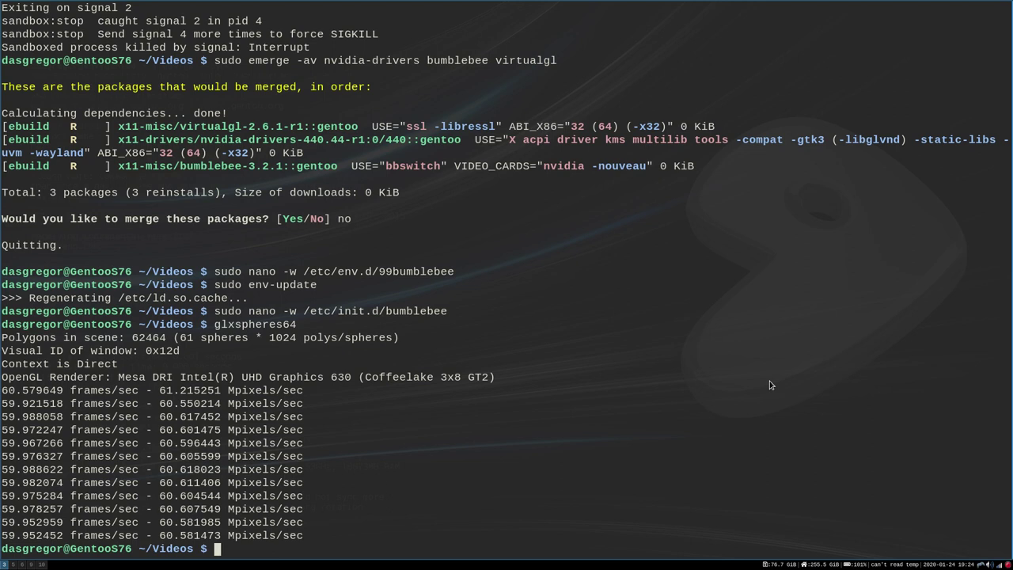
{"action": "type", "text": "optirun"}
- Run optirun glxspheres64, confirm the GeForce GTX 1650 renders at about 275 frames/sec, then close it
{"action": "type", "text": "glxspheres64"}
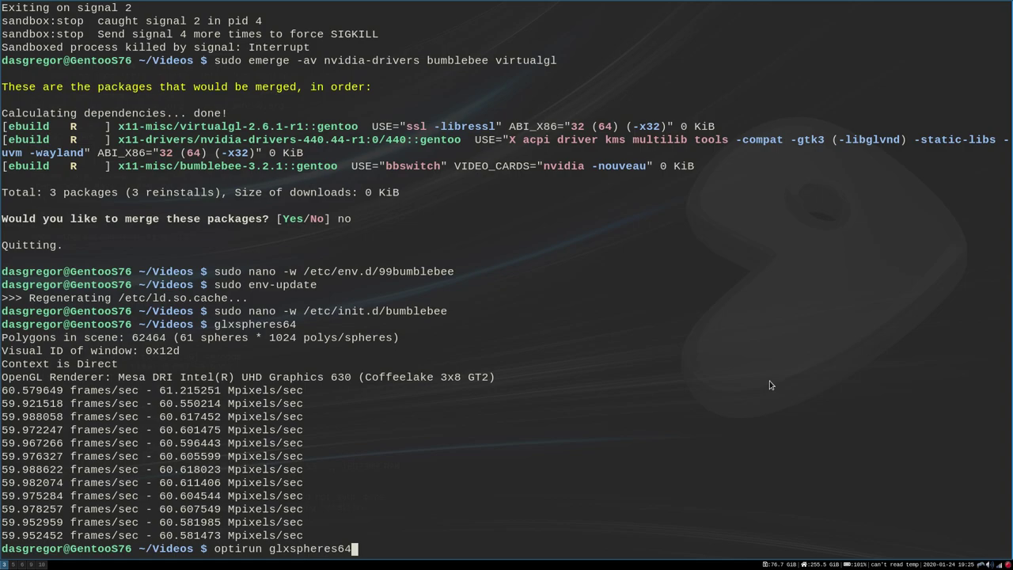
{"action": "key", "text": "Return"}
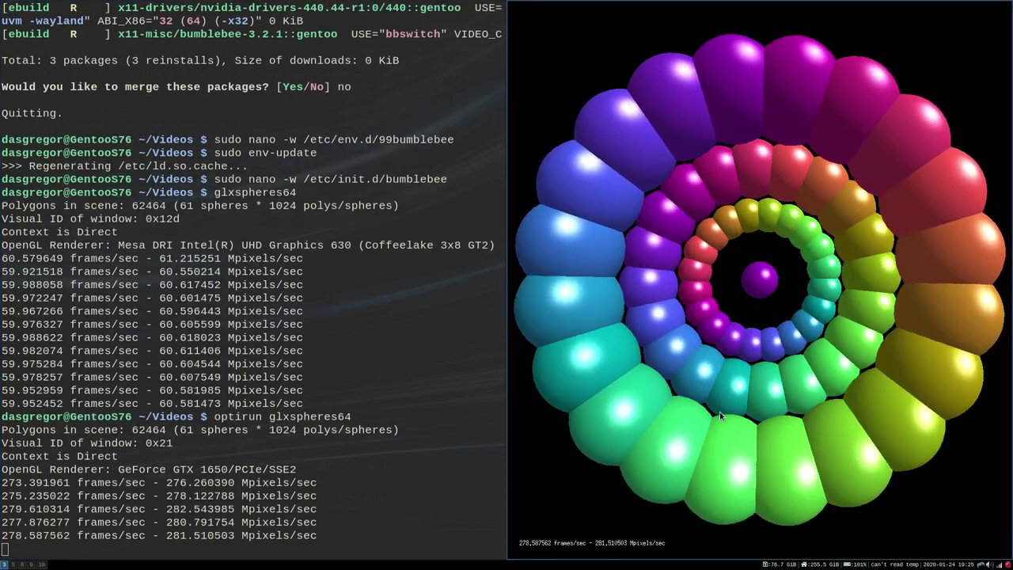
{"action": "key", "text": "Escape"}
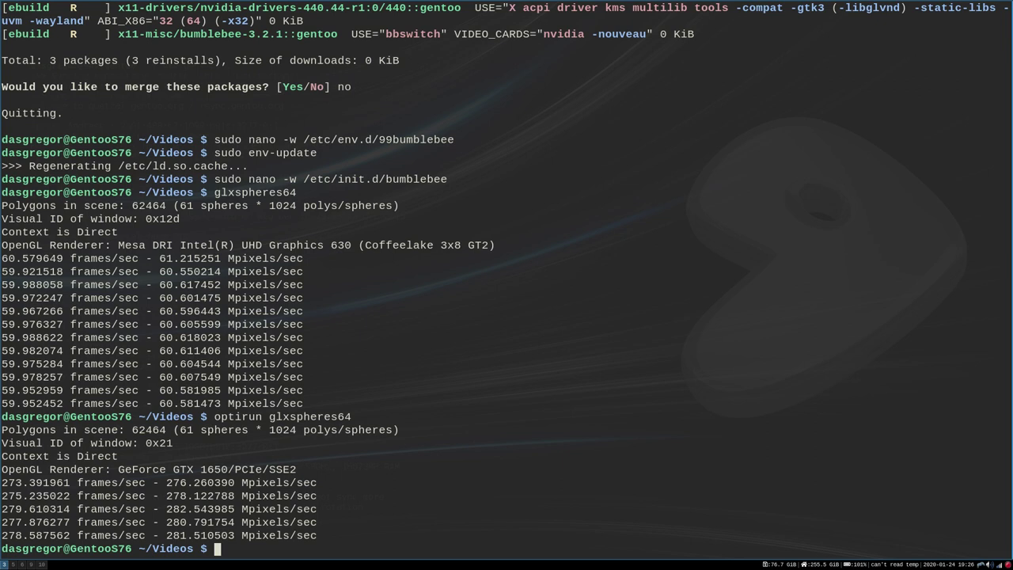
{"action": "type", "text": "sudo rc-updaye"}
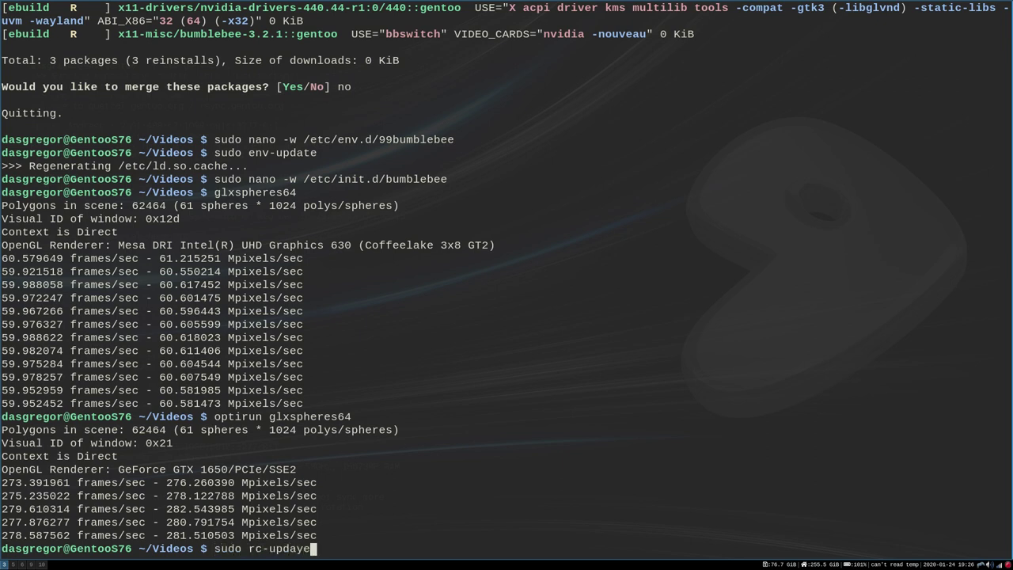
{"action": "key", "text": "BackSpace"}
{"action": "key", "text": "BackSpace"}
{"action": "type", "text": "te add bumblebee sta"}
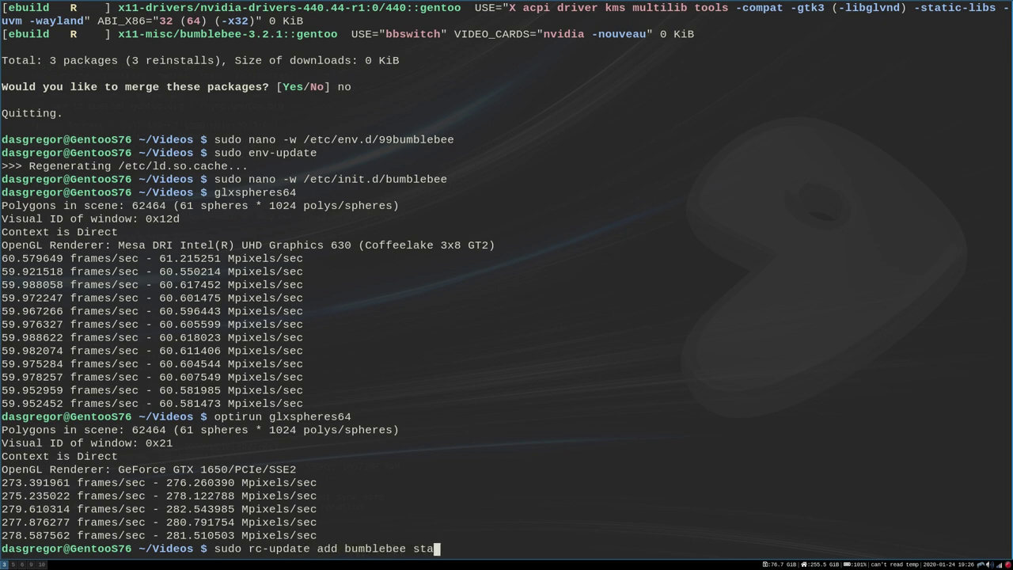
{"action": "type", "text": "rt"}
{"action": "key", "text": "BackSpace"}
{"action": "key", "text": "BackSpace"}
{"action": "key", "text": "BackSpace"}
{"action": "key", "text": "BackSpace"}
{"action": "key", "text": "BackSpace"}
{"action": "type", "text": "default"}
{"action": "key", "text": "BackSpace"}
{"action": "key", "text": "BackSpace"}
{"action": "key", "text": "BackSpace"}
{"action": "key", "text": "BackSpace"}
{"action": "key", "text": "BackSpace"}
{"action": "key", "text": "BackSpace"}
{"action": "key", "text": "BackSpace"}
{"action": "key", "text": "BackSpace"}
{"action": "key", "text": "BackSpace"}
{"action": "key", "text": "BackSpace"}
{"action": "key", "text": "BackSpace"}
{"action": "key", "text": "BackSpace"}
{"action": "key", "text": "BackSpace"}
{"action": "key", "text": "BackSpace"}
{"action": "key", "text": "BackSpace"}
{"action": "key", "text": "BackSpace"}
{"action": "key", "text": "BackSpace"}
{"action": "key", "text": "BackSpace"}
{"action": "key", "text": "BackSpace"}
{"action": "key", "text": "BackSpace"}
{"action": "key", "text": "BackSpace"}
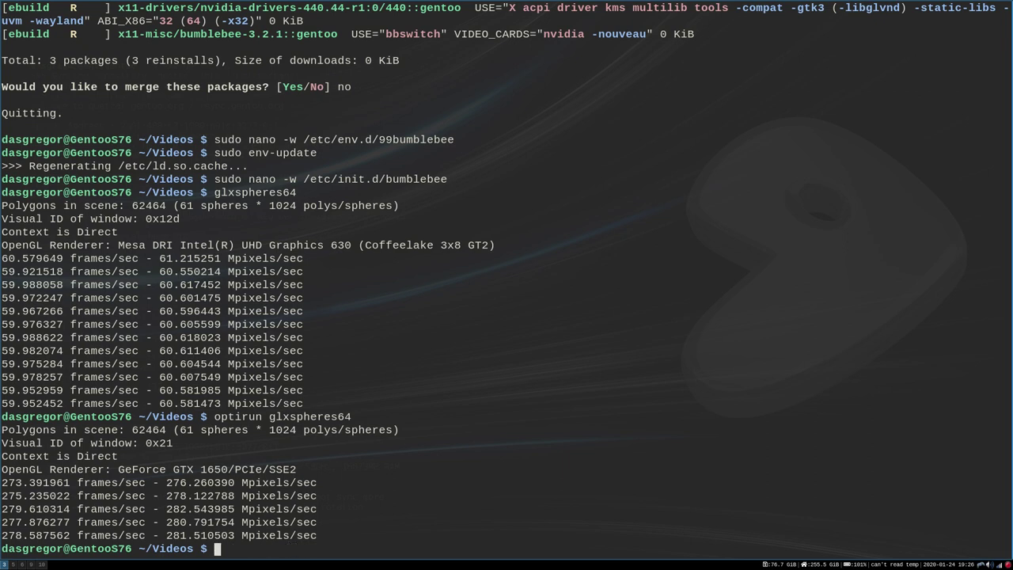